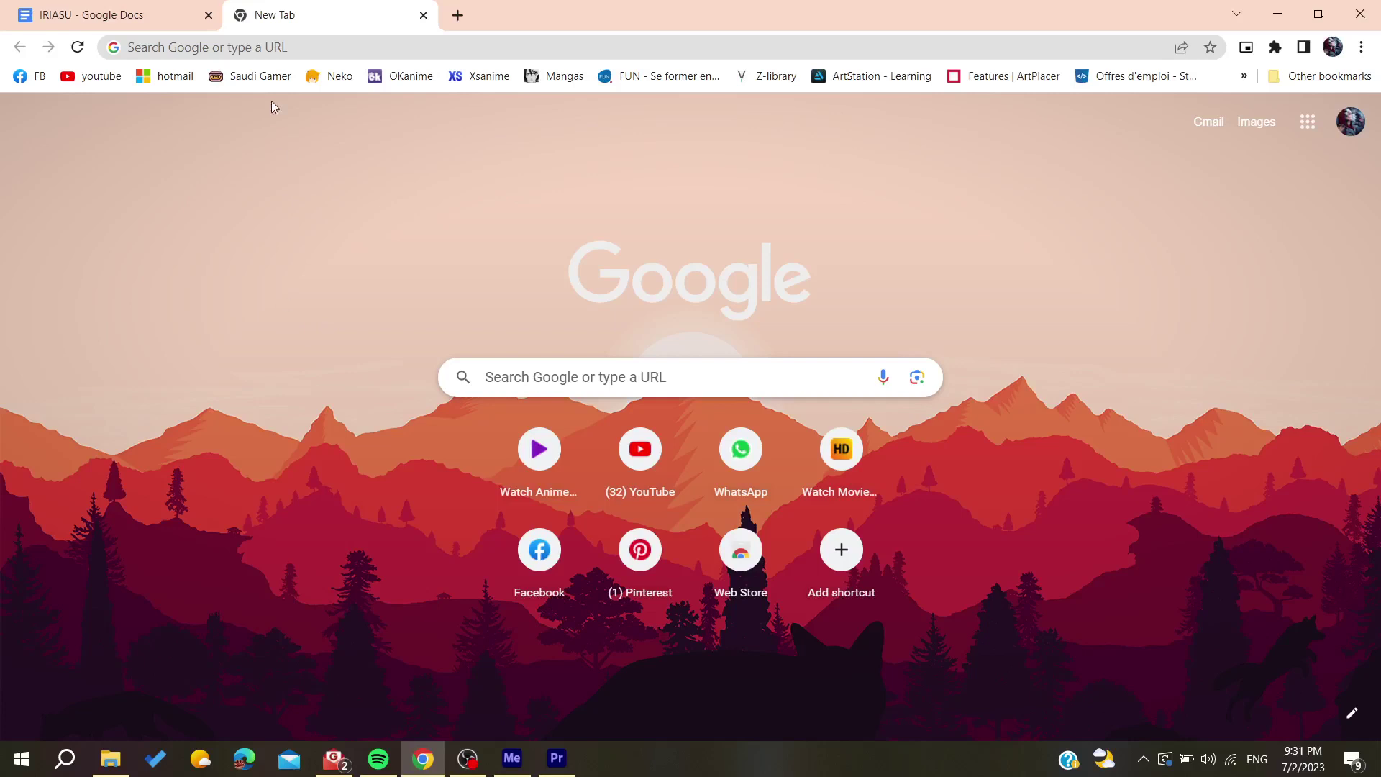
Search Google for 'quickbooks' from the Chrome address bar
click(231, 46)
middle_click(241, 80)
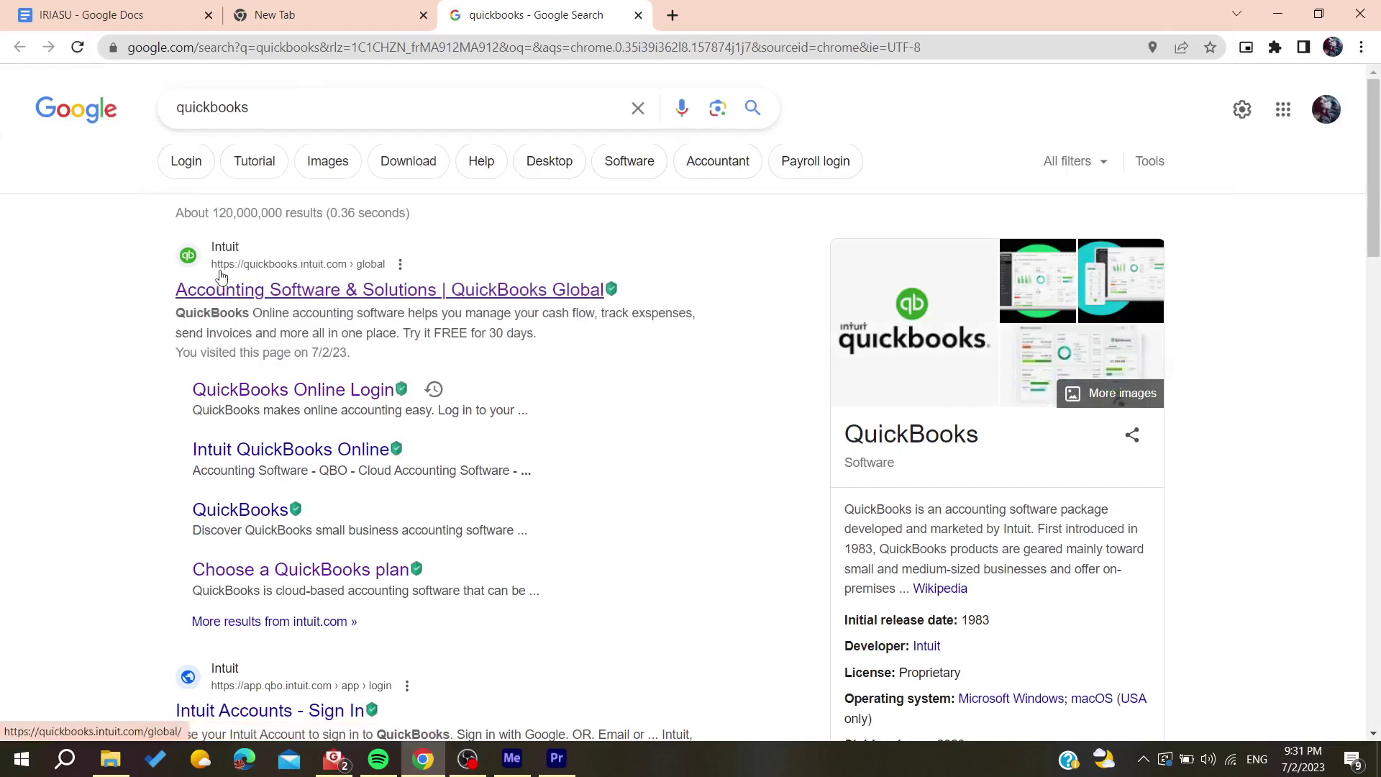
Open the QuickBooks Global site and jump to its Simple Start, Essentials and Plus pricing plans
click(222, 291)
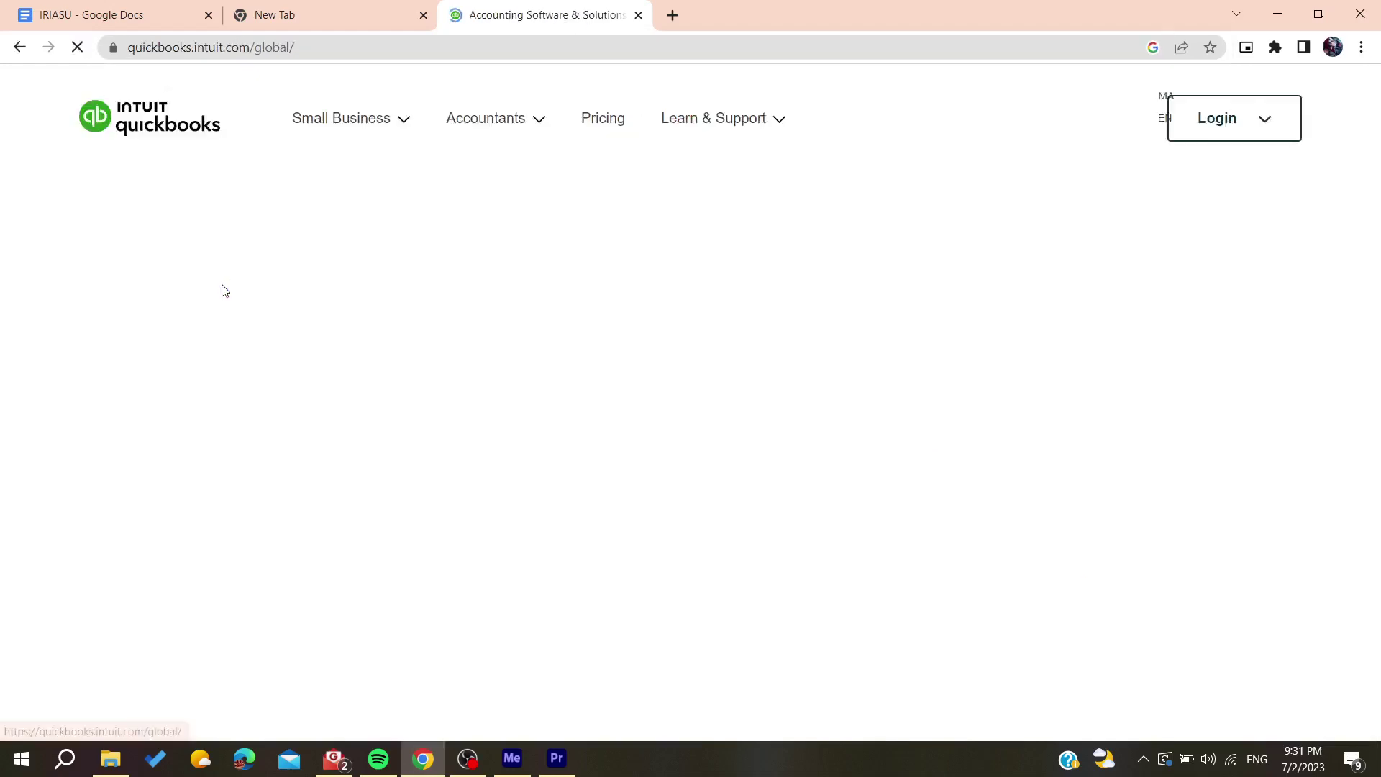
scroll(222, 288, down, 2)
scroll(351, 420, down, 1)
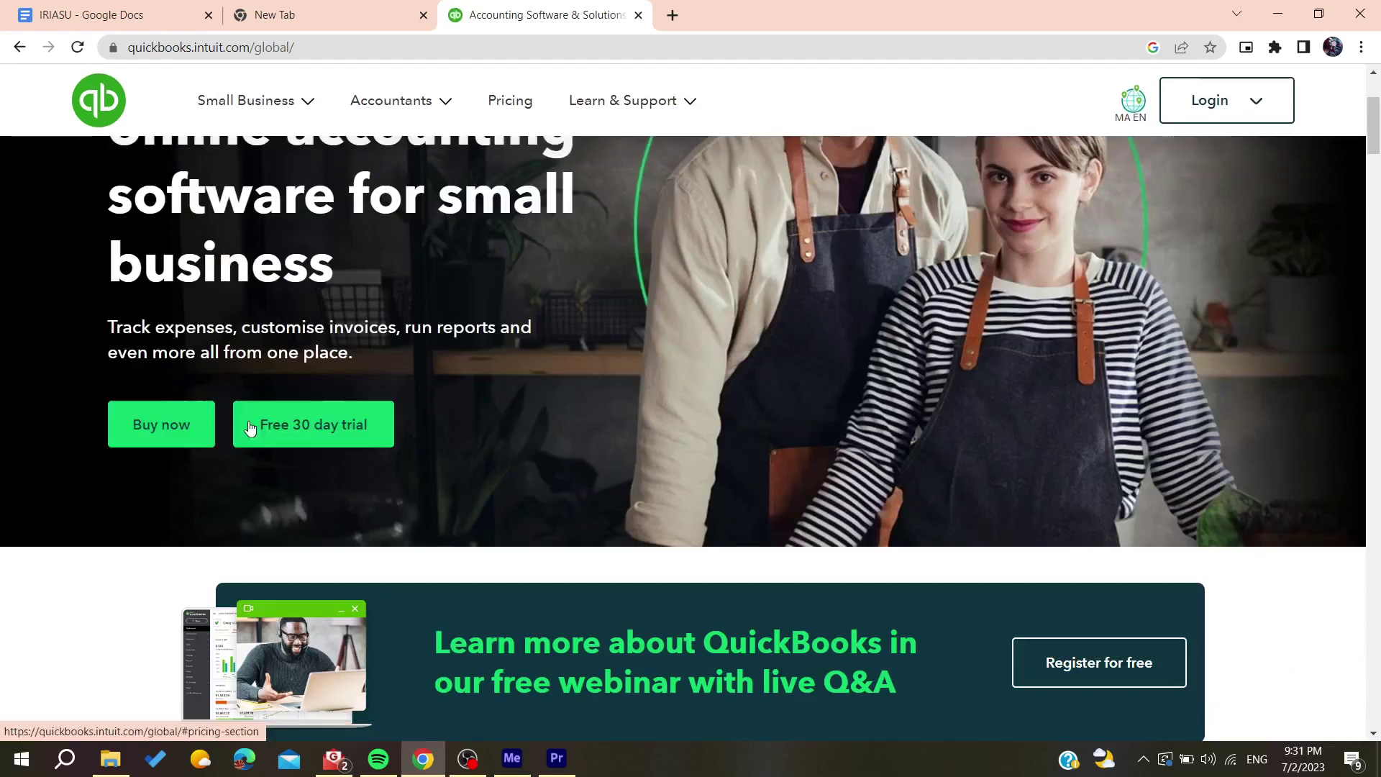
click(273, 423)
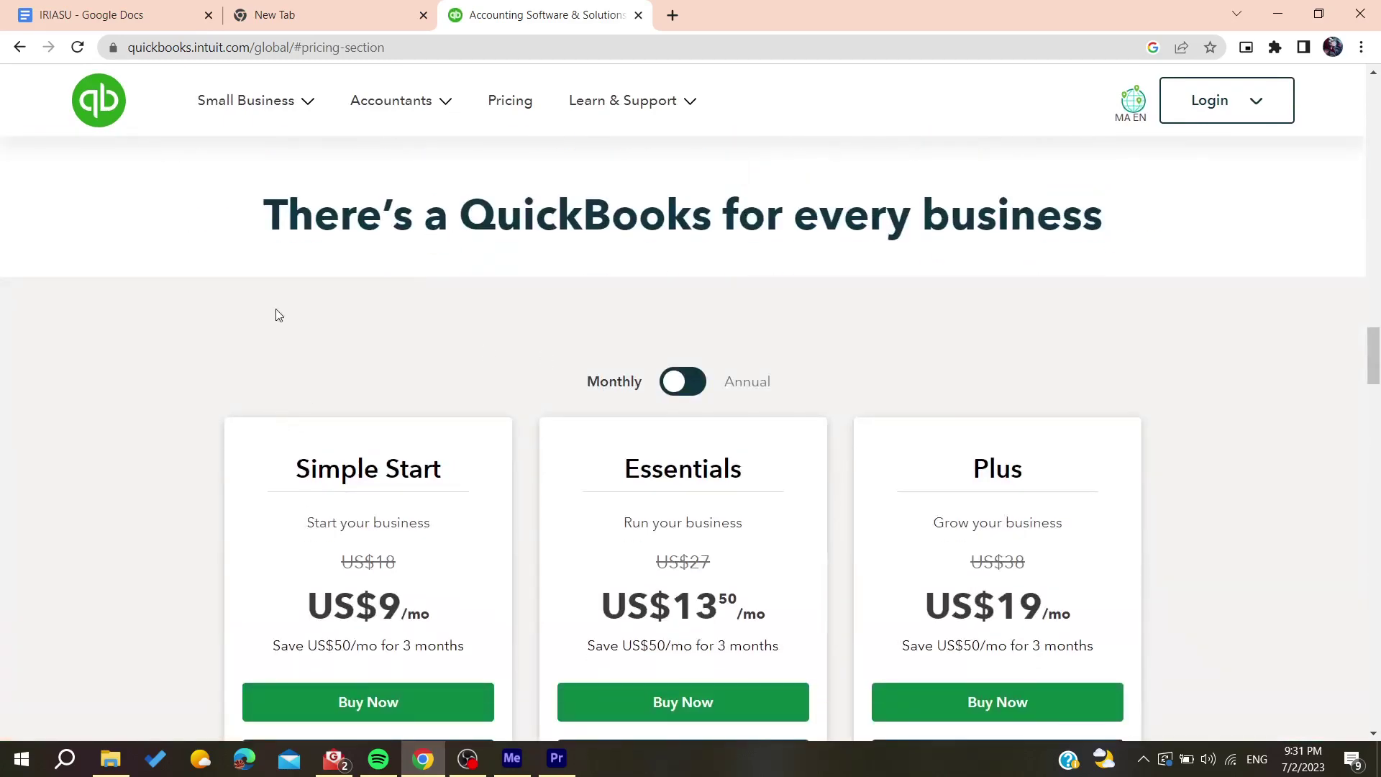
drag(274, 315, 958, 270)
scroll(309, 367, down, 1)
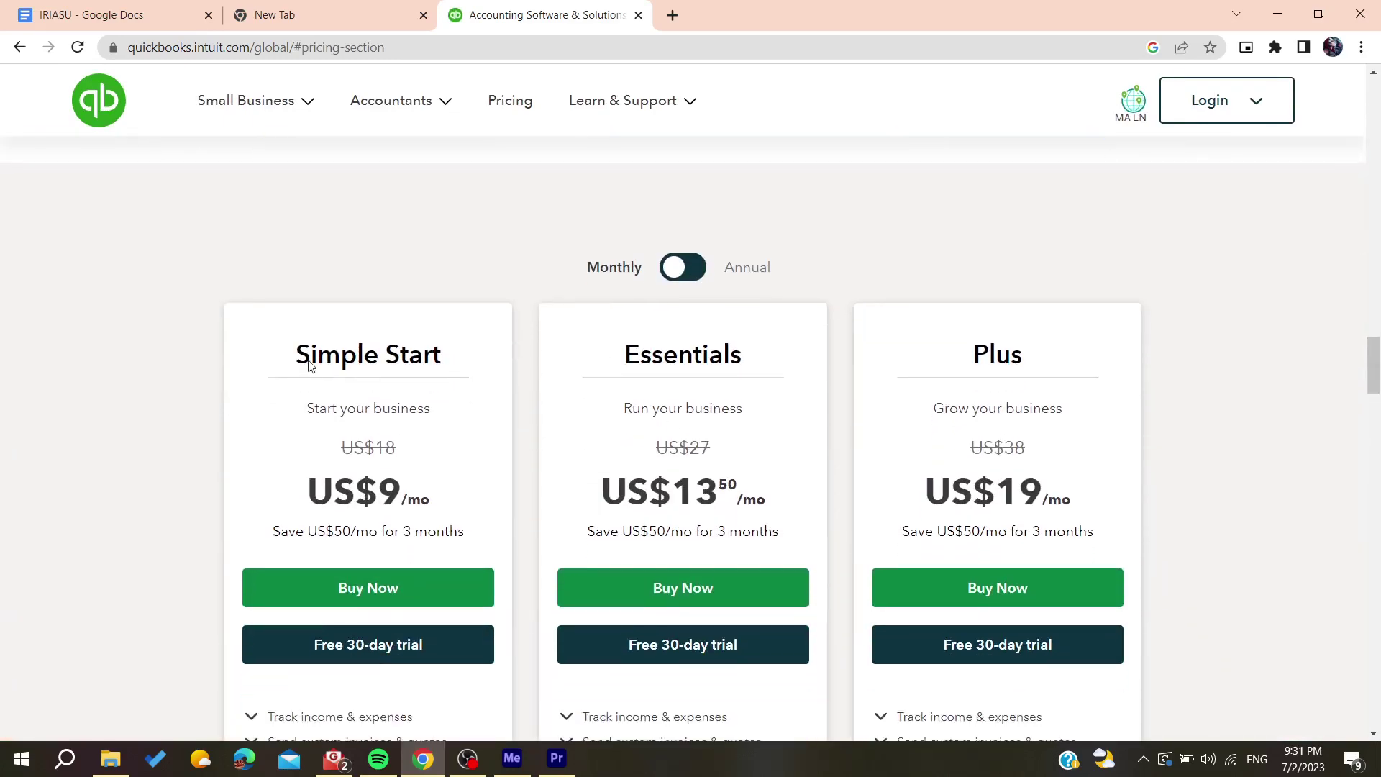
scroll(771, 342, down, 1)
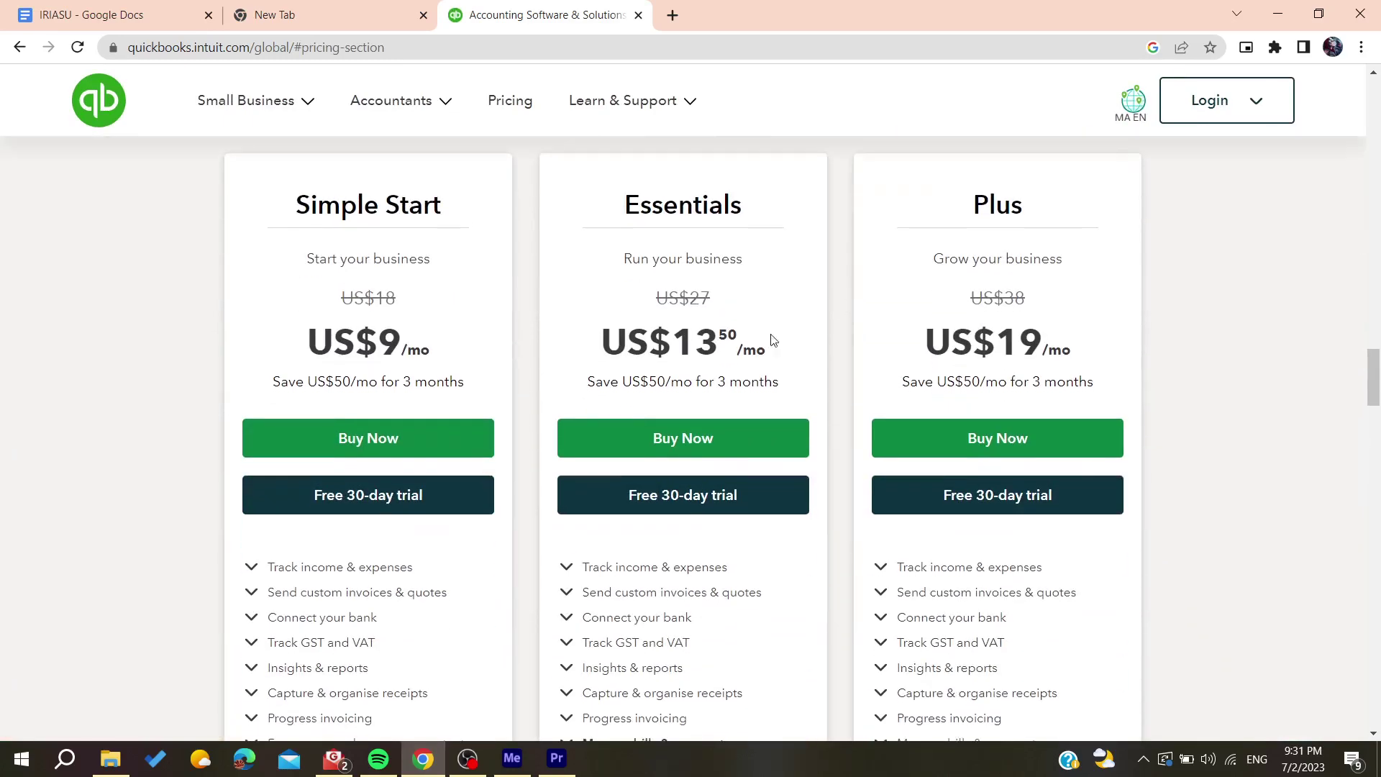
Sign up for the Essentials free 30-day trial and decline saving the password
click(645, 508)
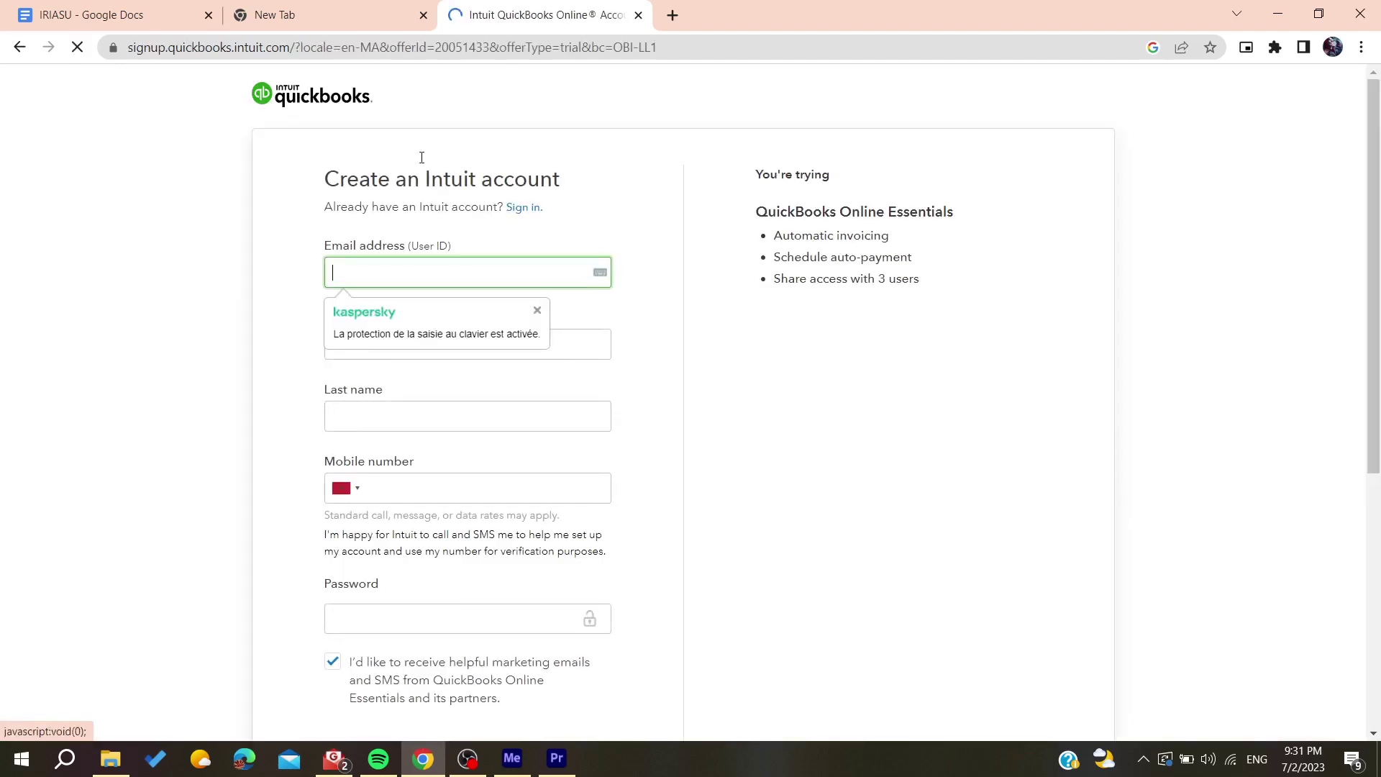
scroll(555, 274, down, 2)
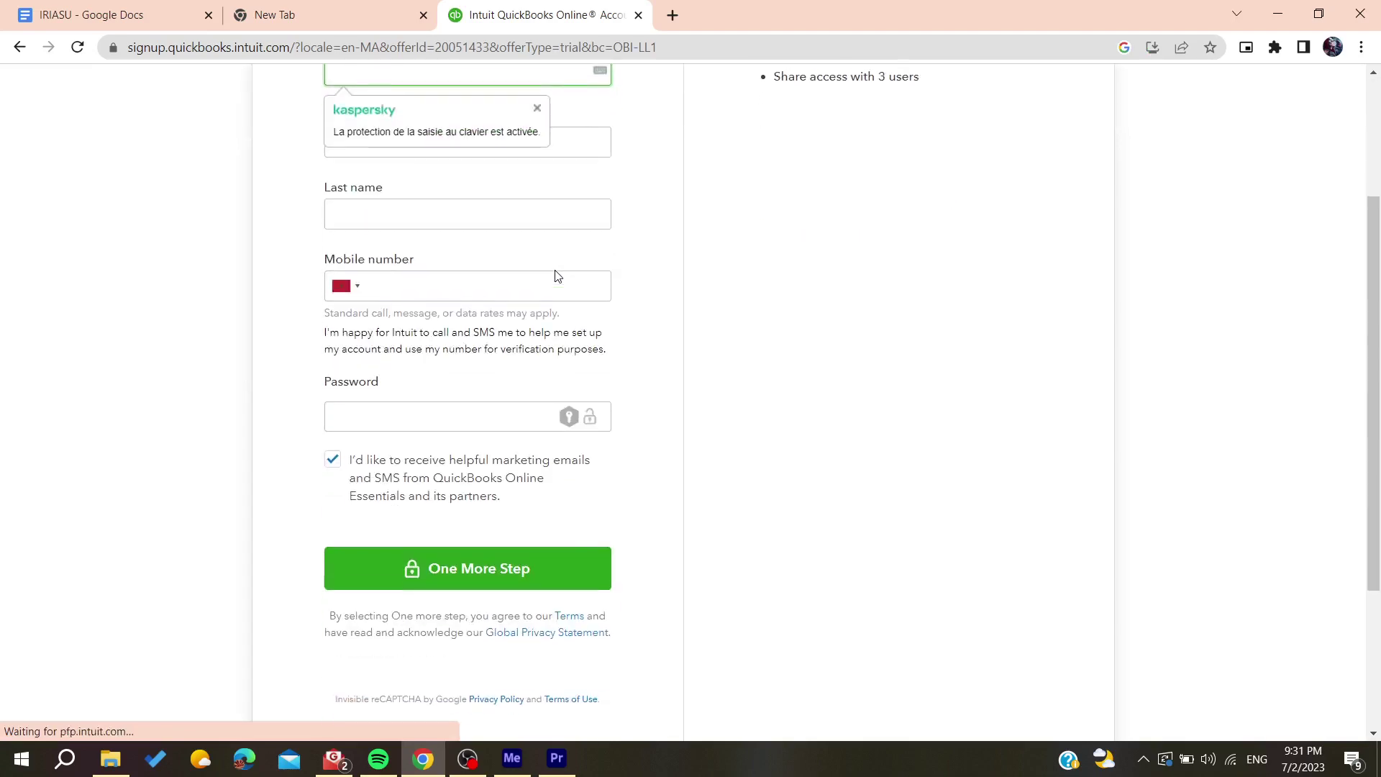
scroll(119, 251, up, 2)
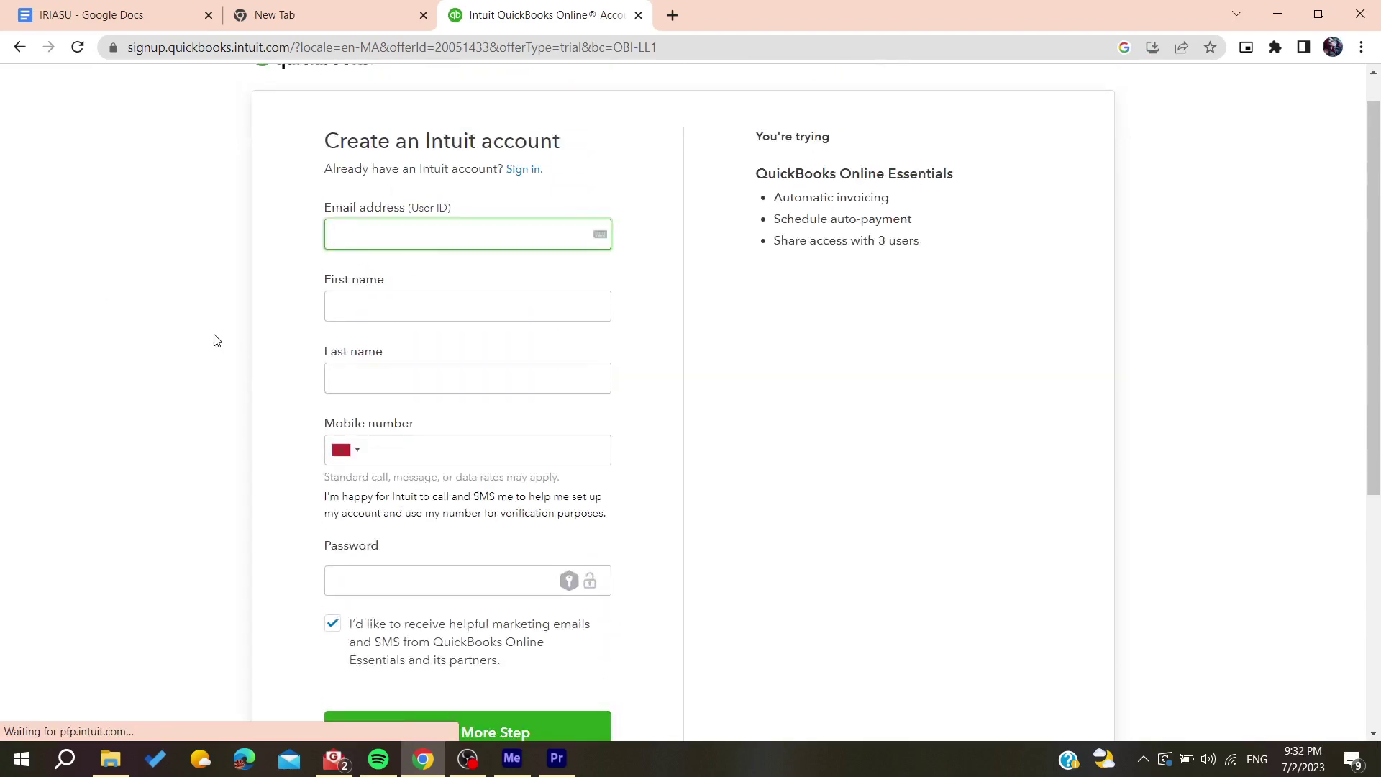
text(5)
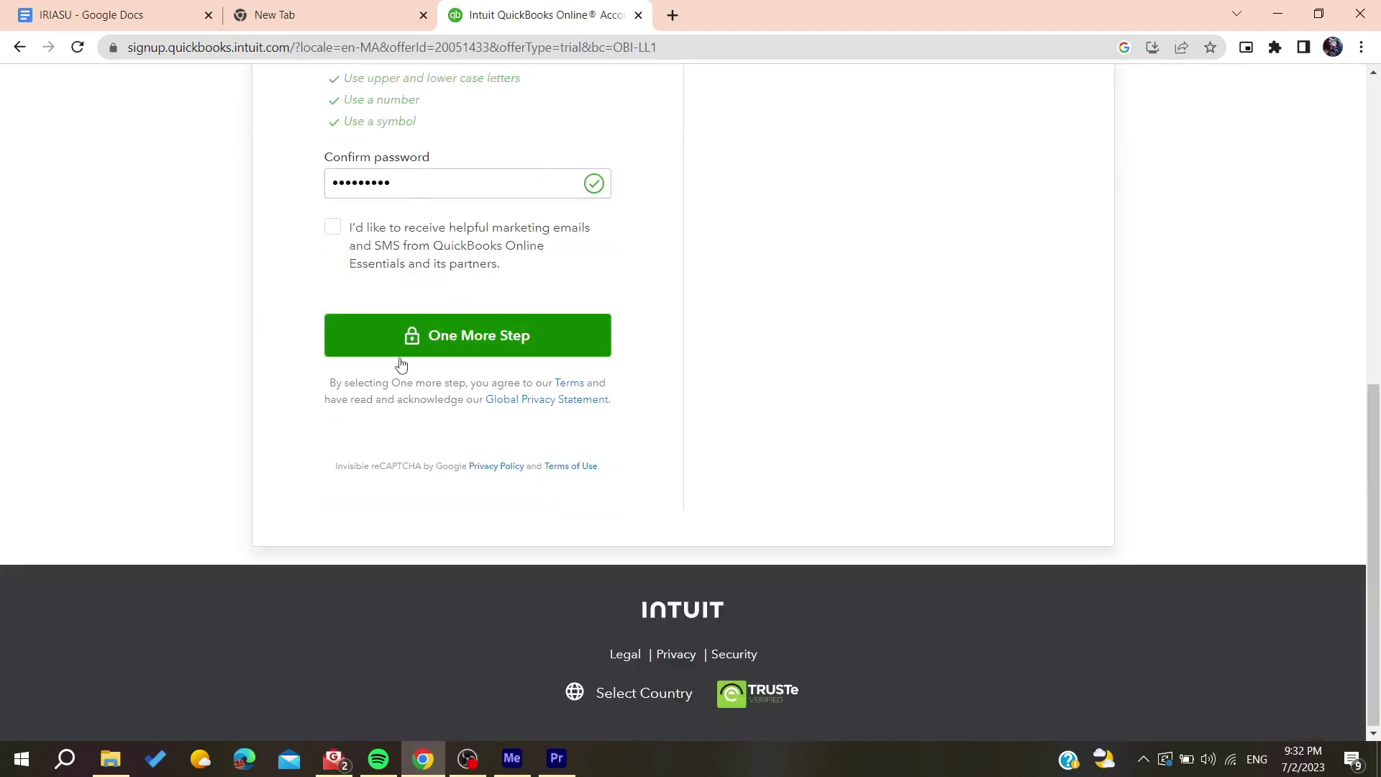
click(415, 340)
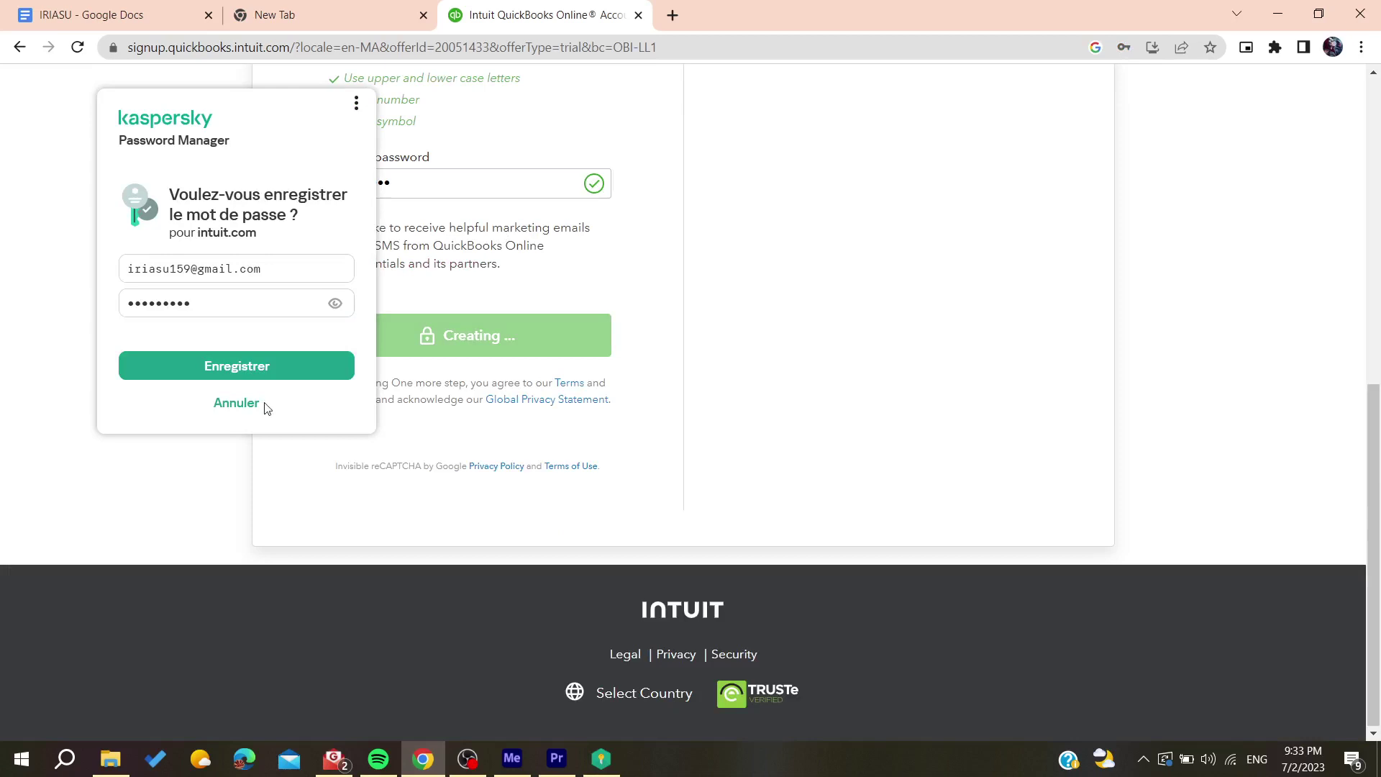
click(264, 406)
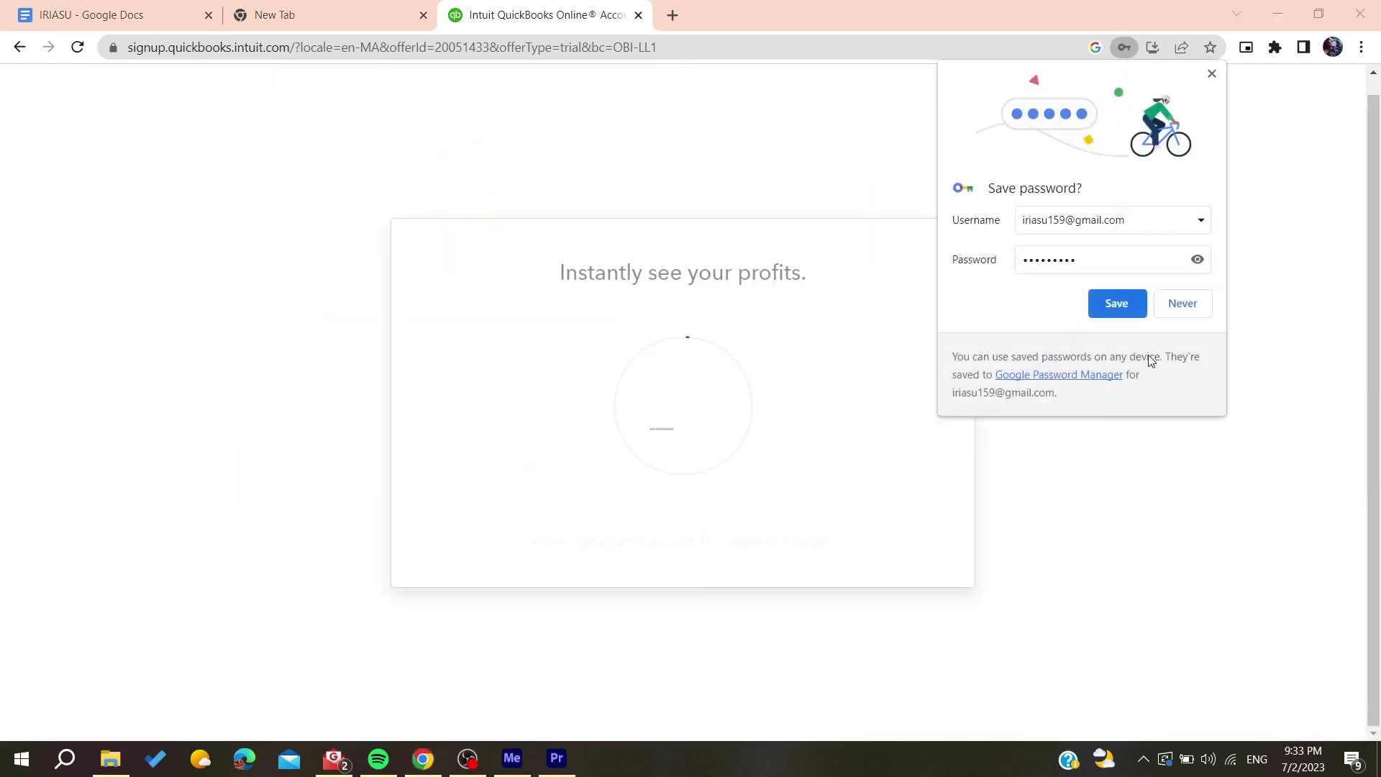
click(1180, 305)
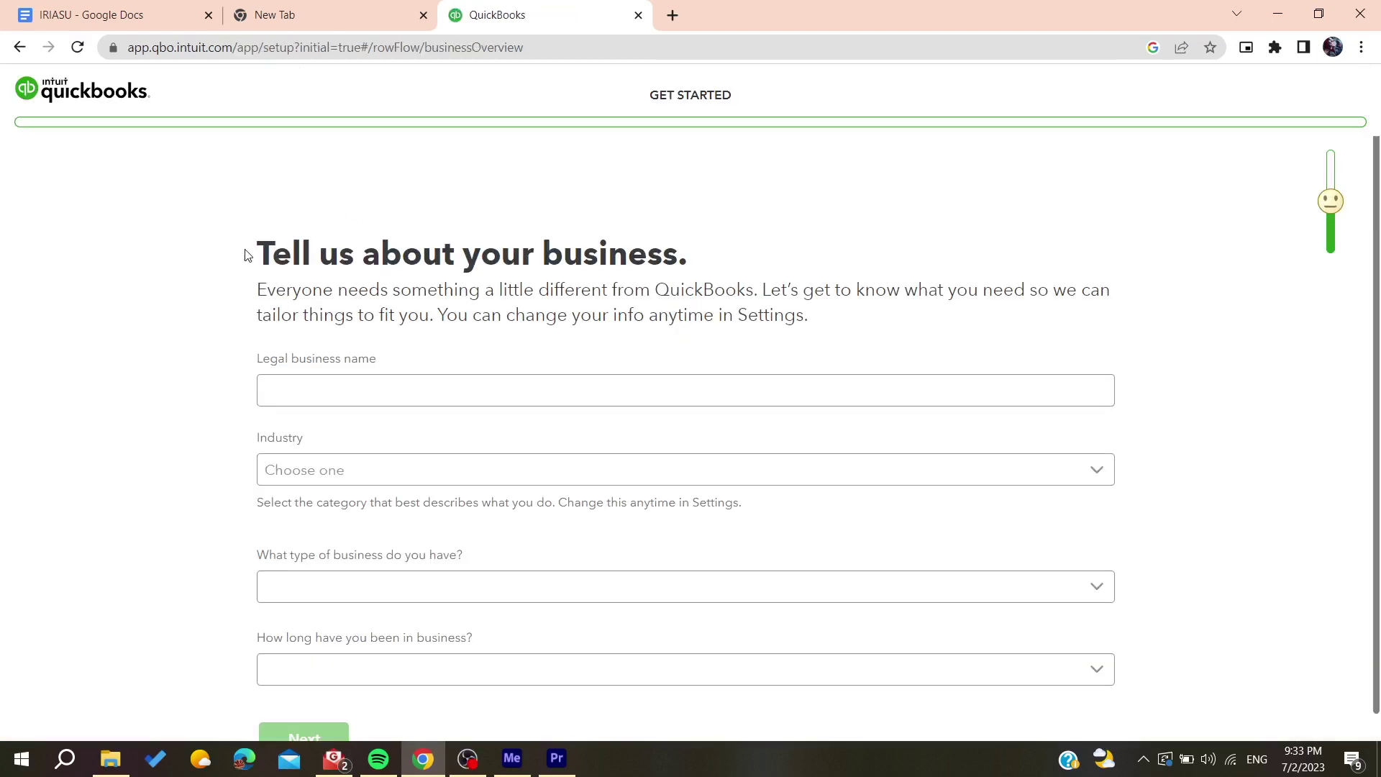
Answer the 'Tell us about your business' setup pages and continue to the dashboard
drag(244, 255, 719, 241)
scroll(718, 242, down, 1)
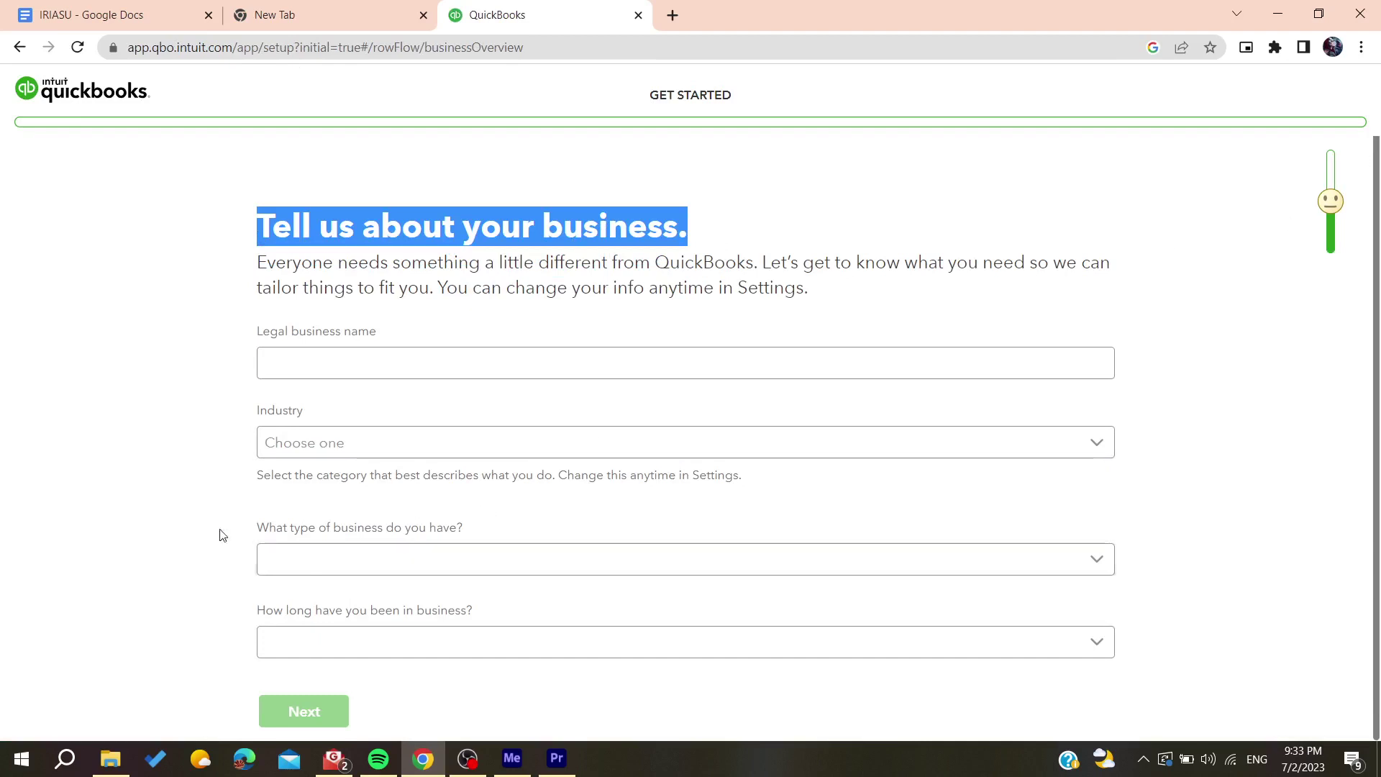
click(98, 465)
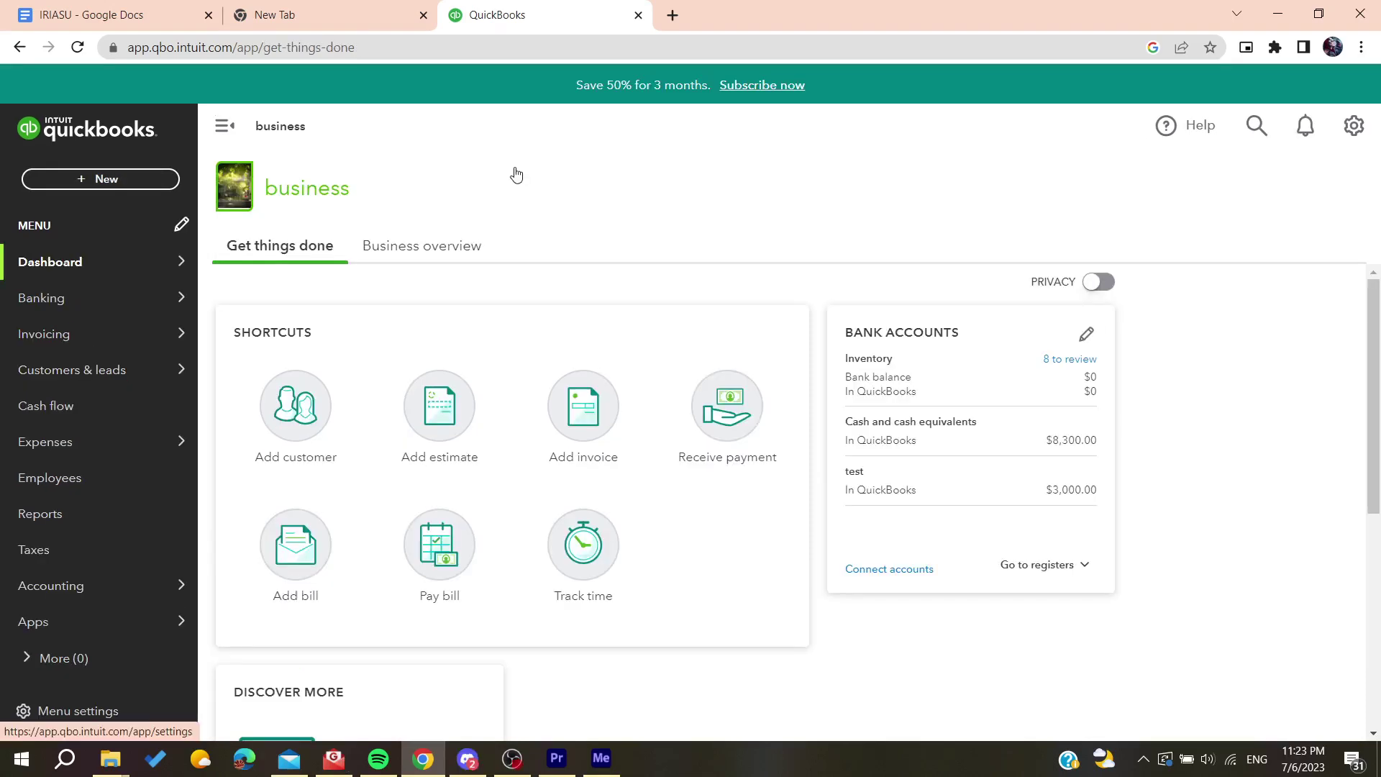
Find the Cheque Detail report in Reports with the search 'che' and open it
click(56, 519)
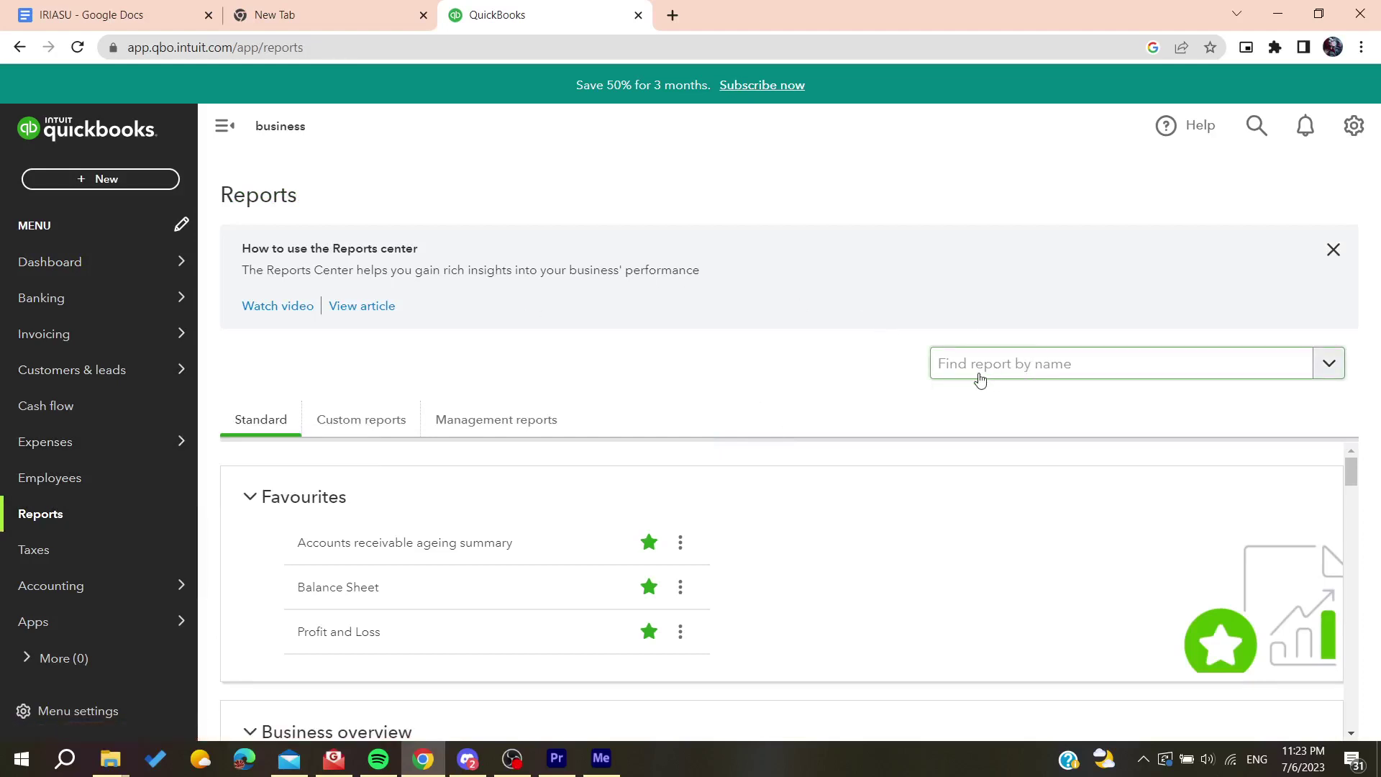
click(1014, 372)
text(c)
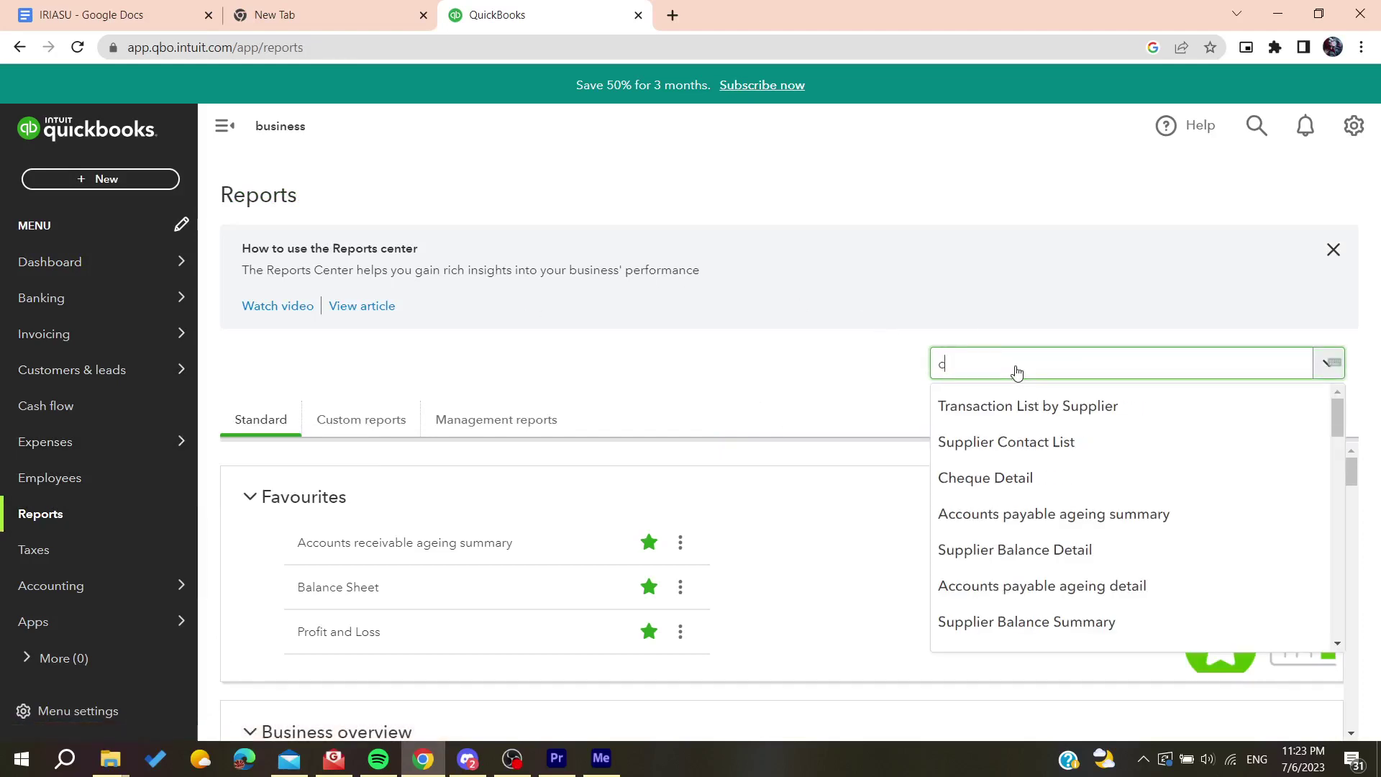
text(he)
click(996, 410)
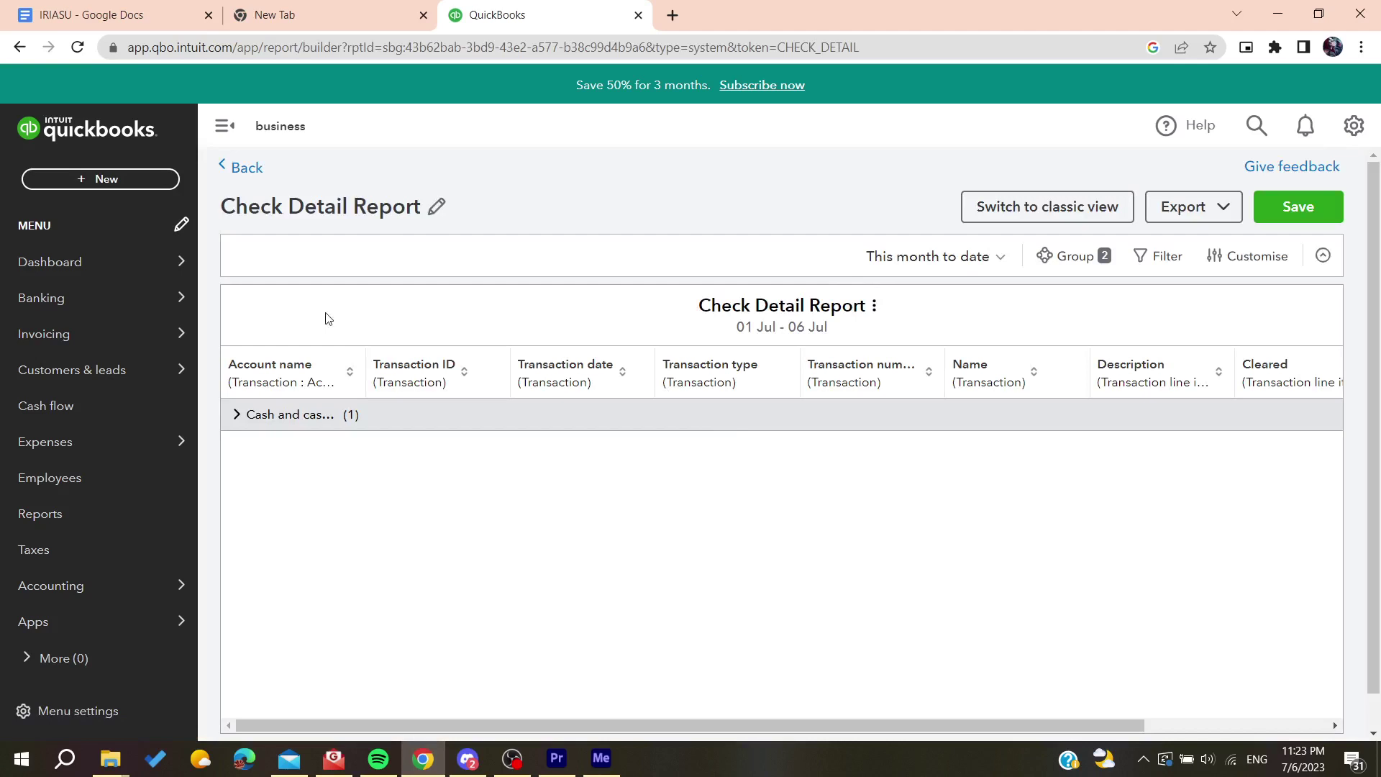
Expand the Cash and cash equivalents and group 7 rows, and show export options
click(328, 415)
click(384, 456)
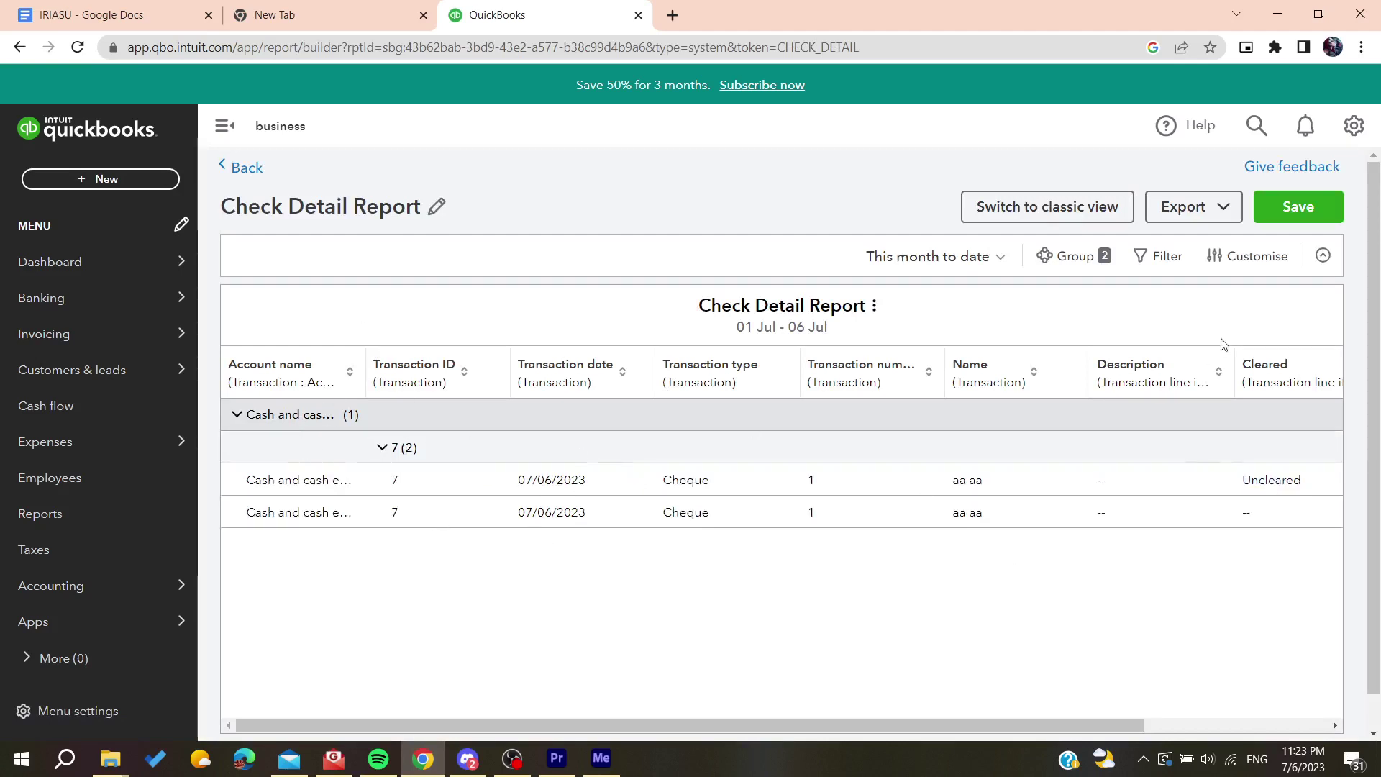
click(1204, 207)
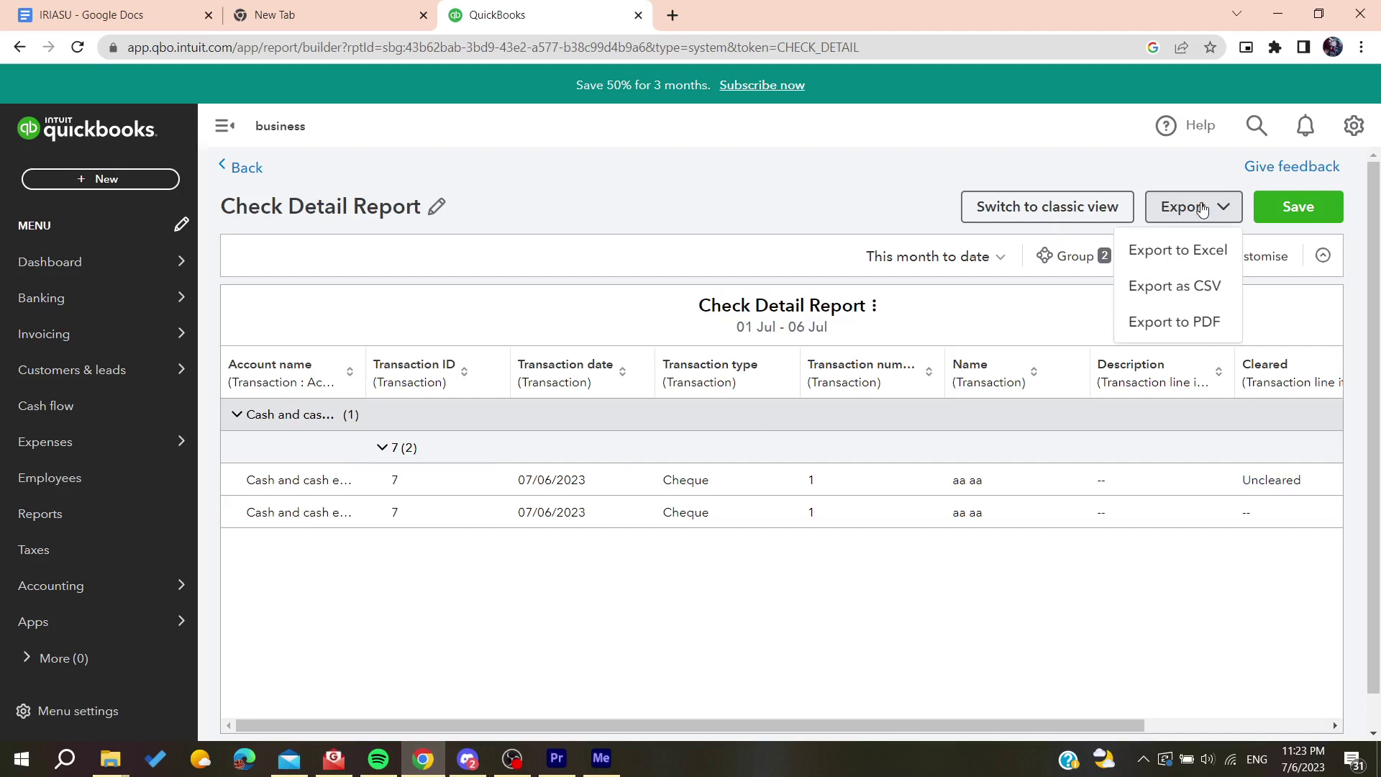
Export the Check Detail Report to a printable PDF, then close the PDF tab and dialog
click(1156, 317)
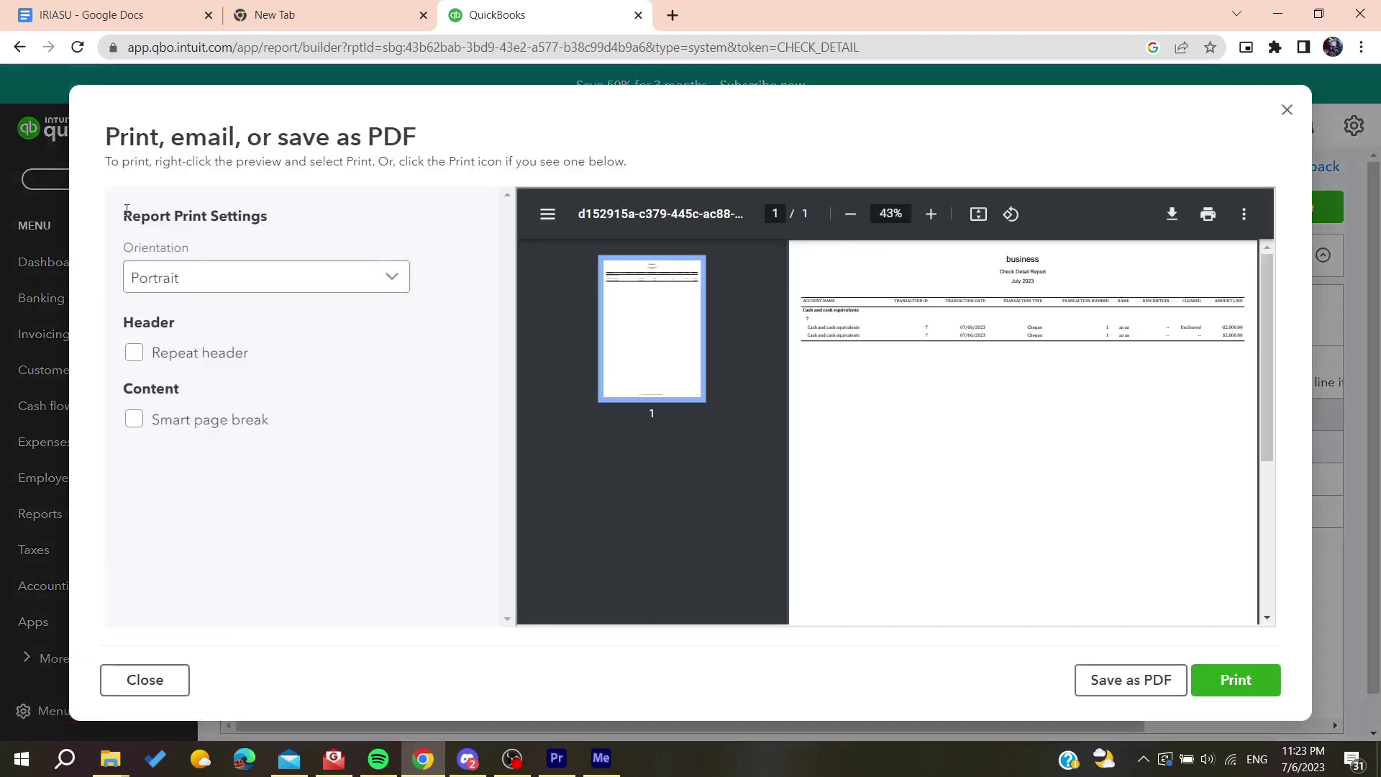
drag(127, 209, 313, 221)
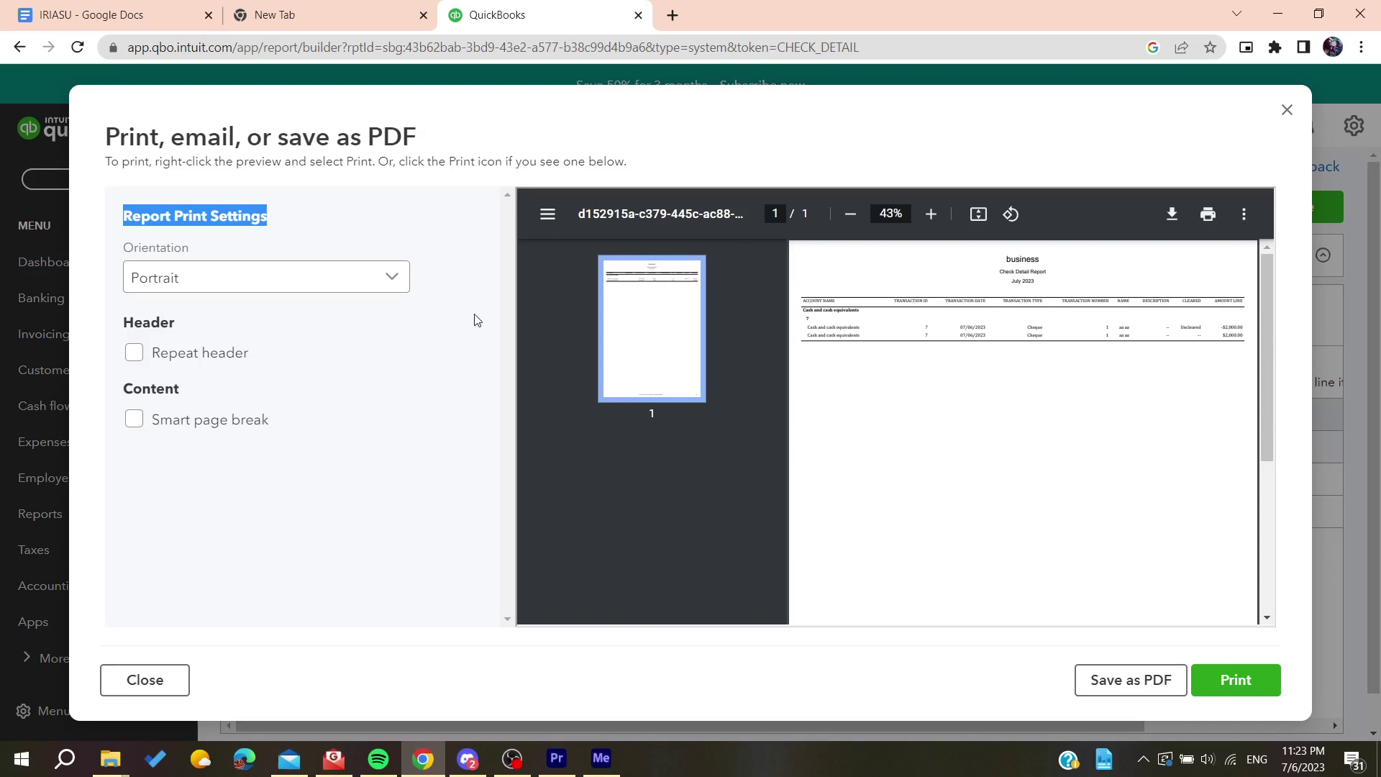
click(1122, 684)
click(1230, 685)
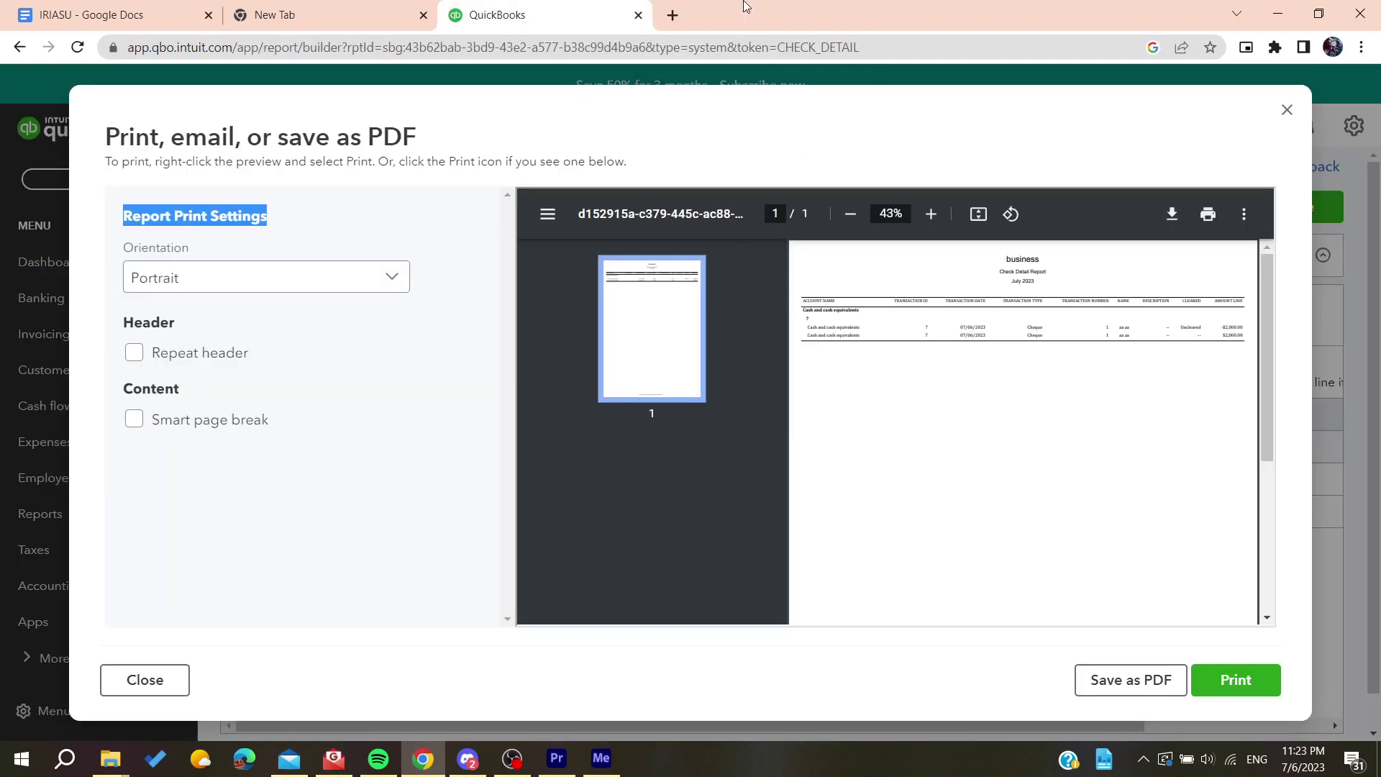
middle_click(745, 6)
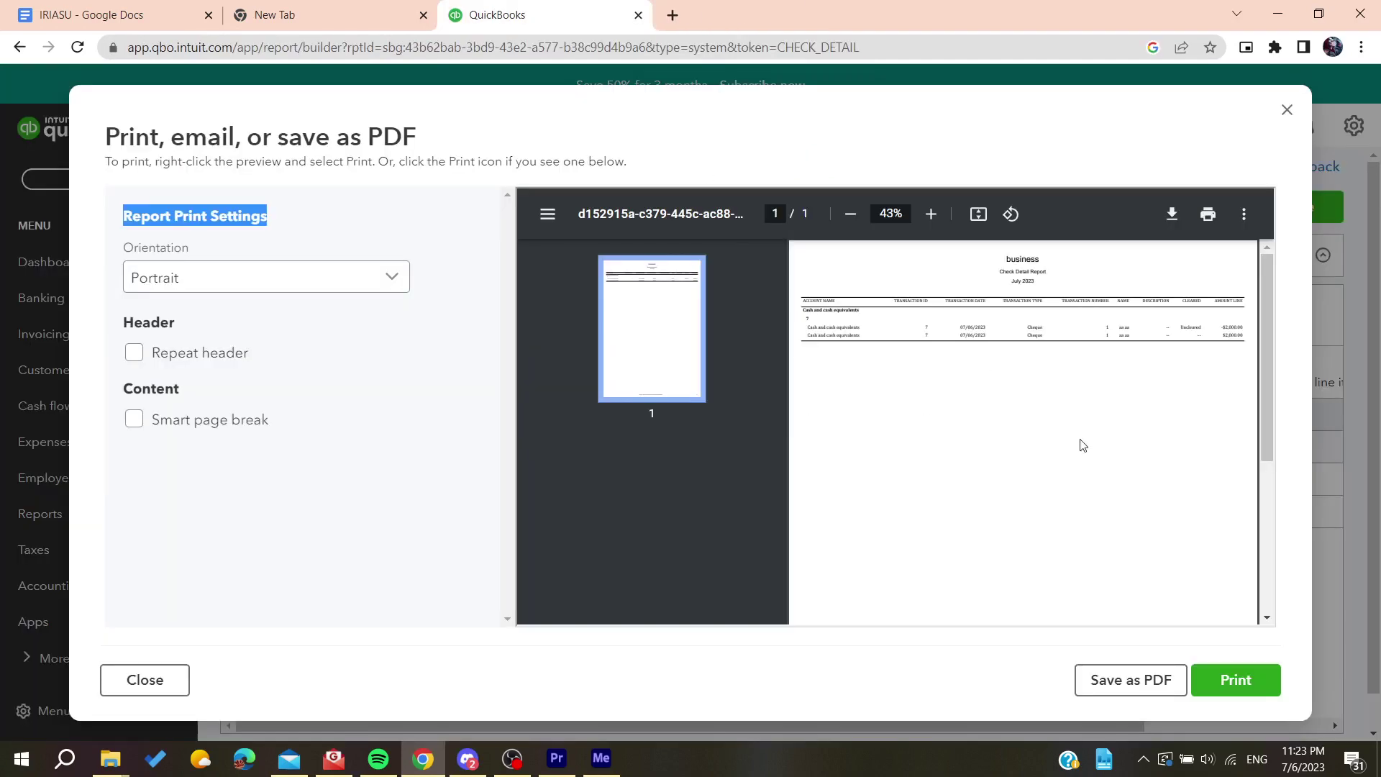
click(1285, 114)
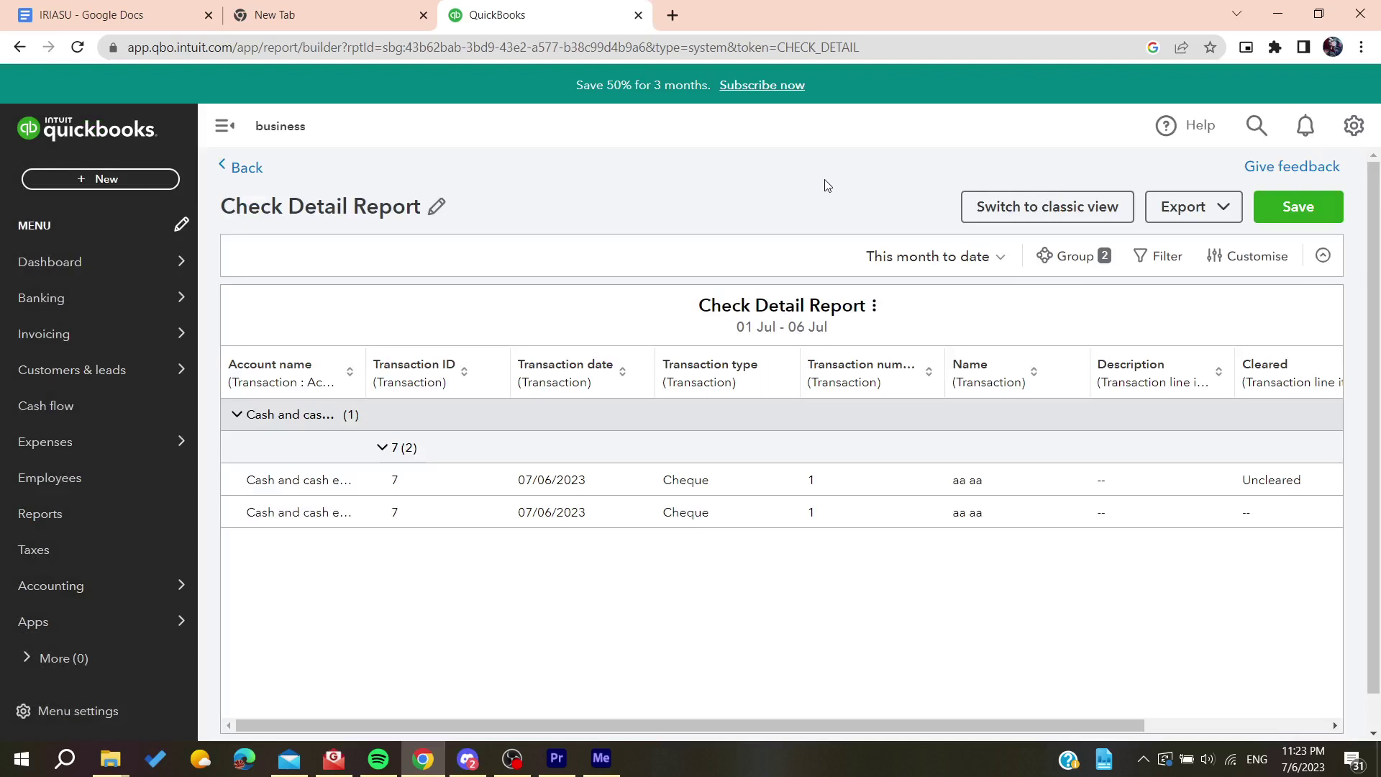